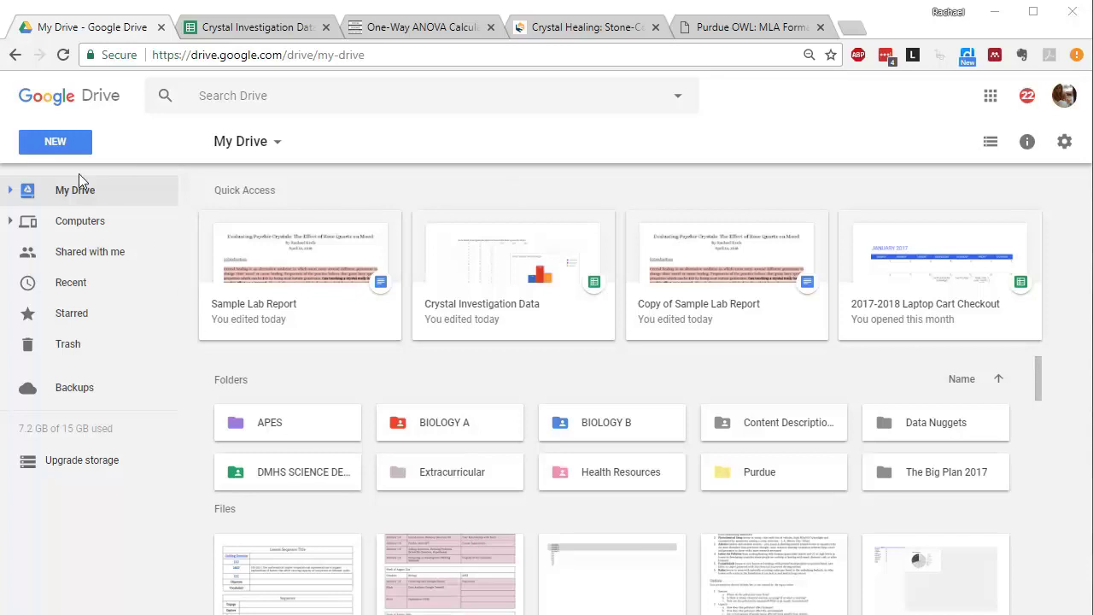
# Step: Create a new blank Google Docs document from the Drive New menu
pyautogui.click(56, 143)
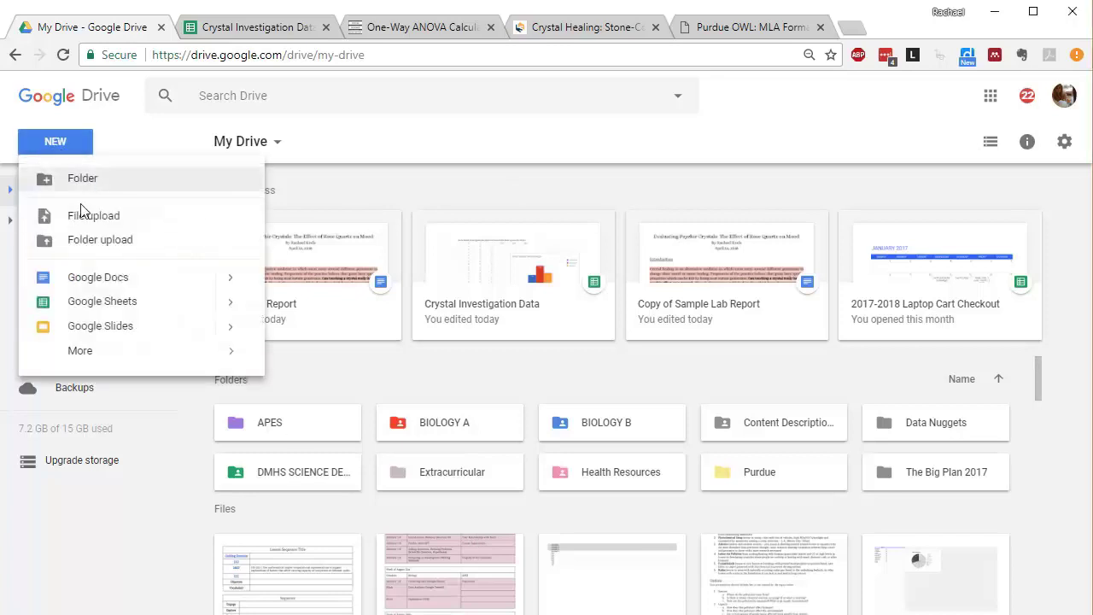
pyautogui.click(98, 279)
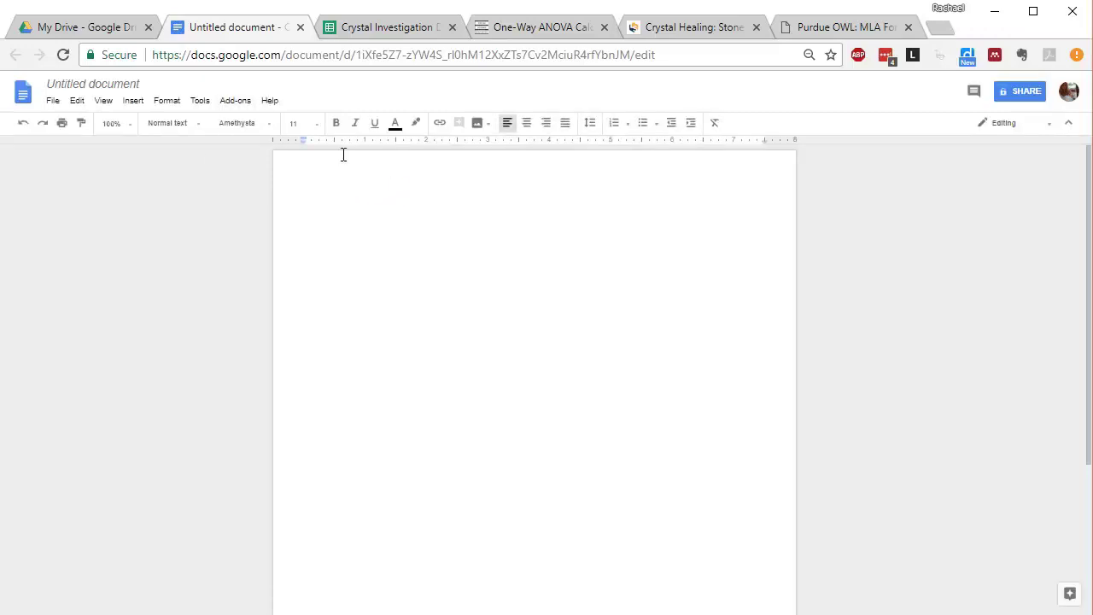
# Step: Set the document's text to the Alice font at 12 pt with double line spacing
pyautogui.click(264, 127)
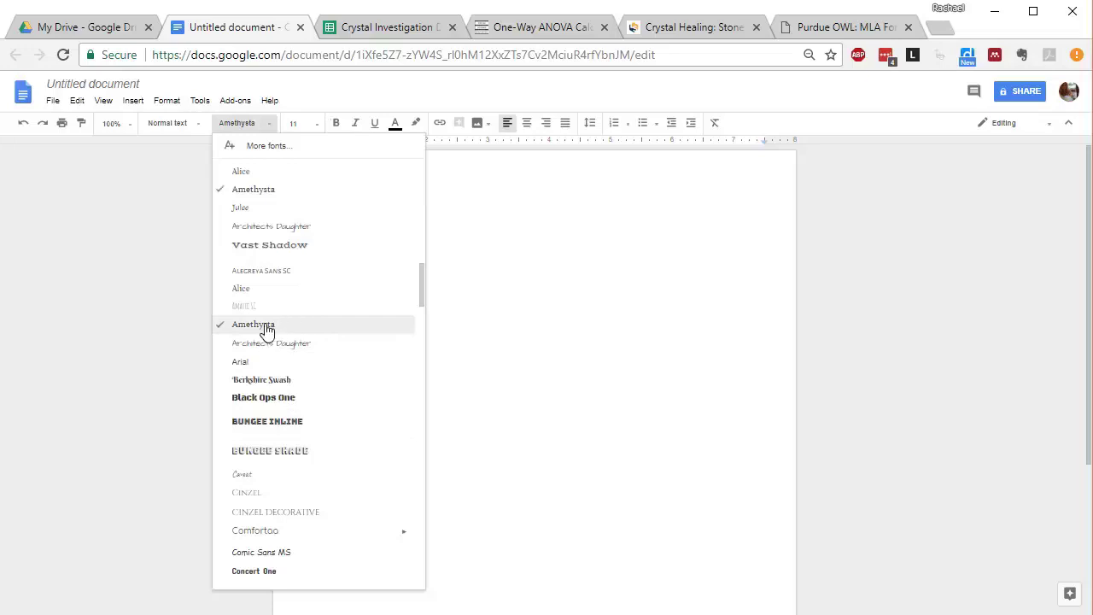
pyautogui.click(270, 173)
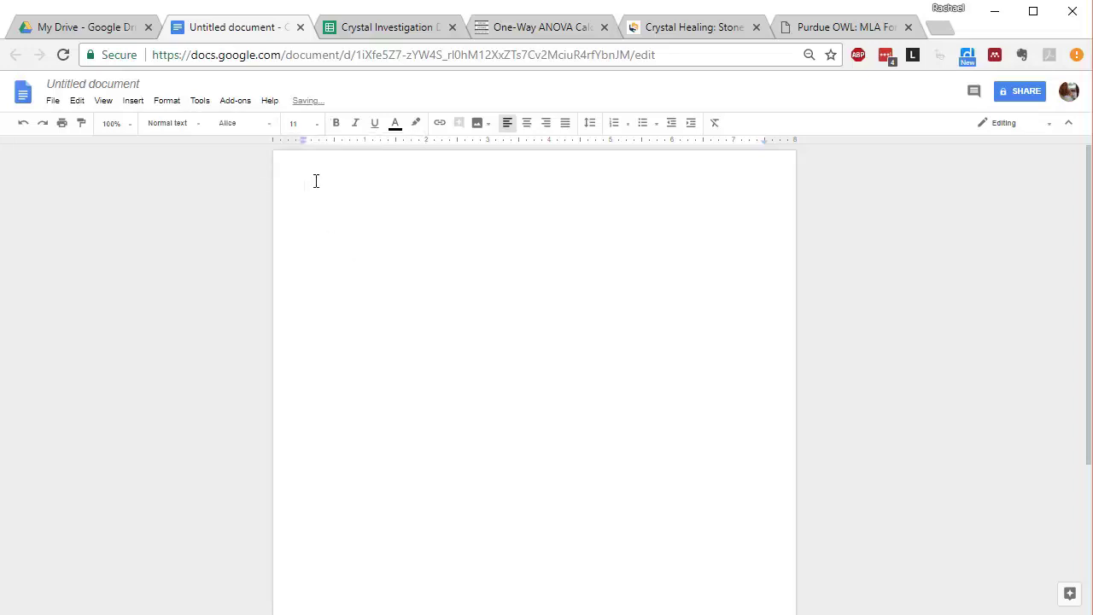
pyautogui.click(318, 131)
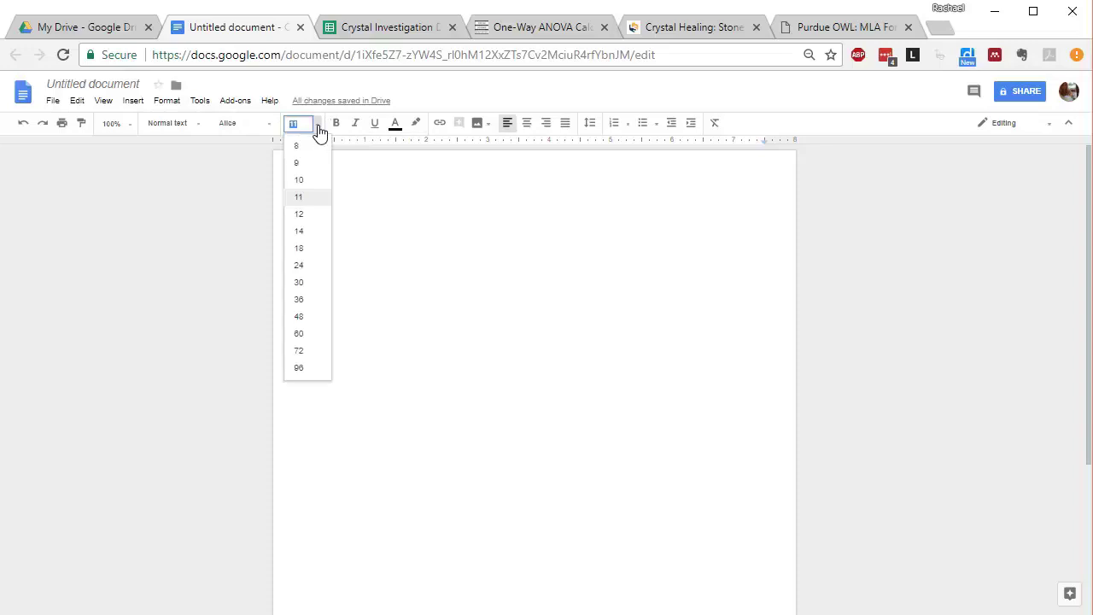
pyautogui.click(309, 220)
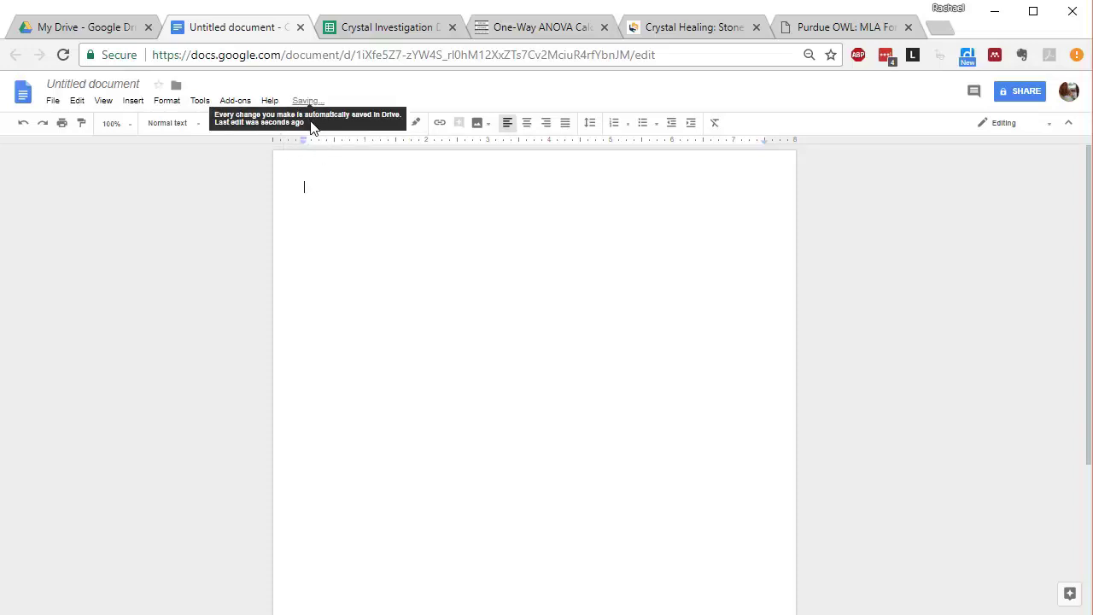
pyautogui.click(591, 131)
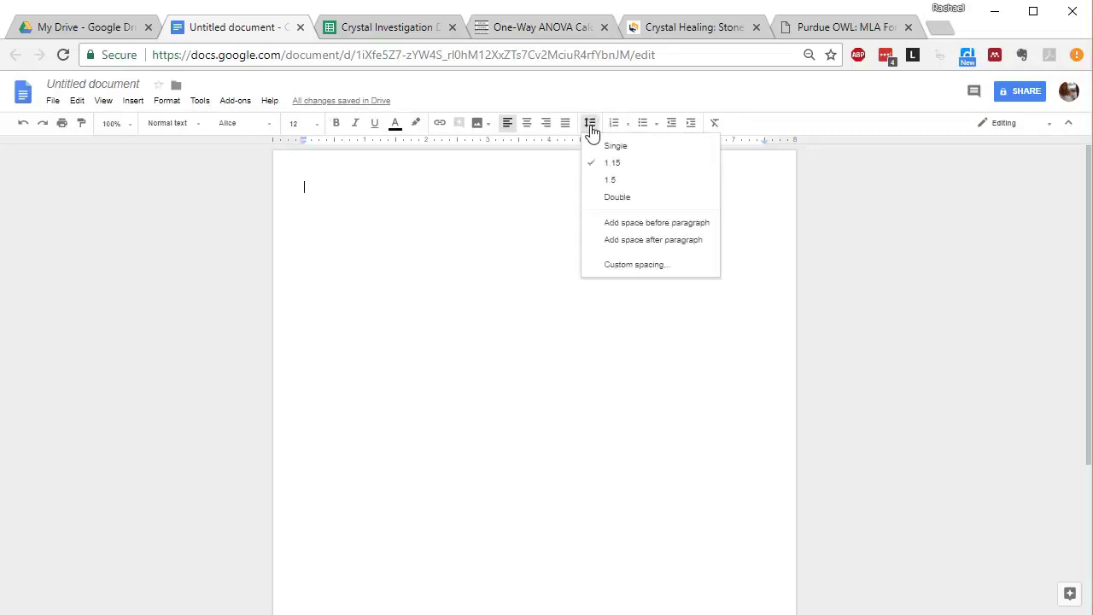
pyautogui.click(618, 198)
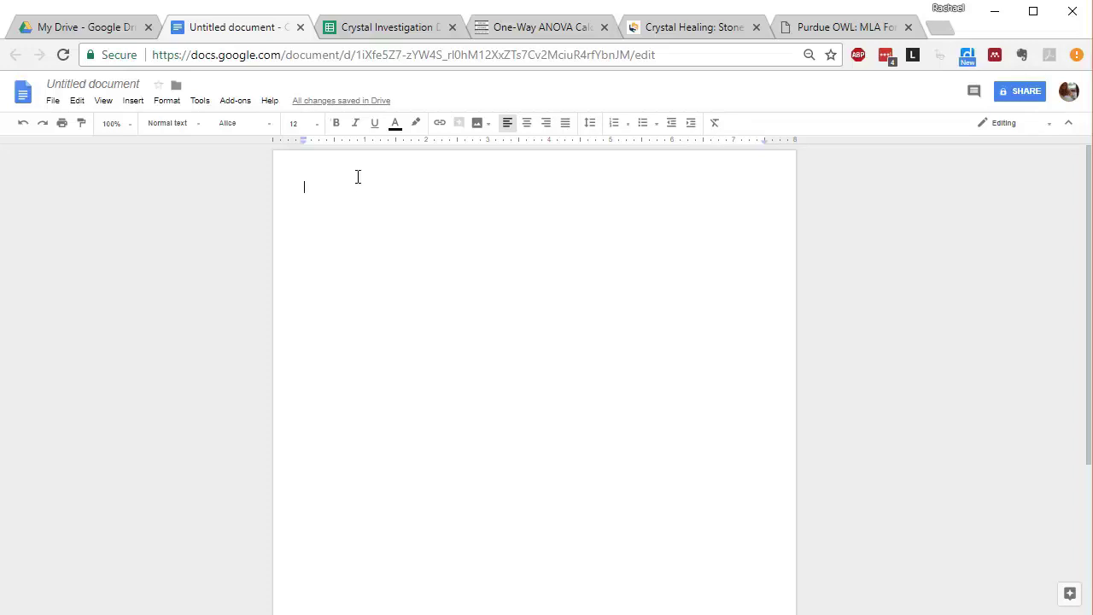
# Step: Add bottom-right page numbers starting at 1, then return to the page body
pyautogui.click(134, 103)
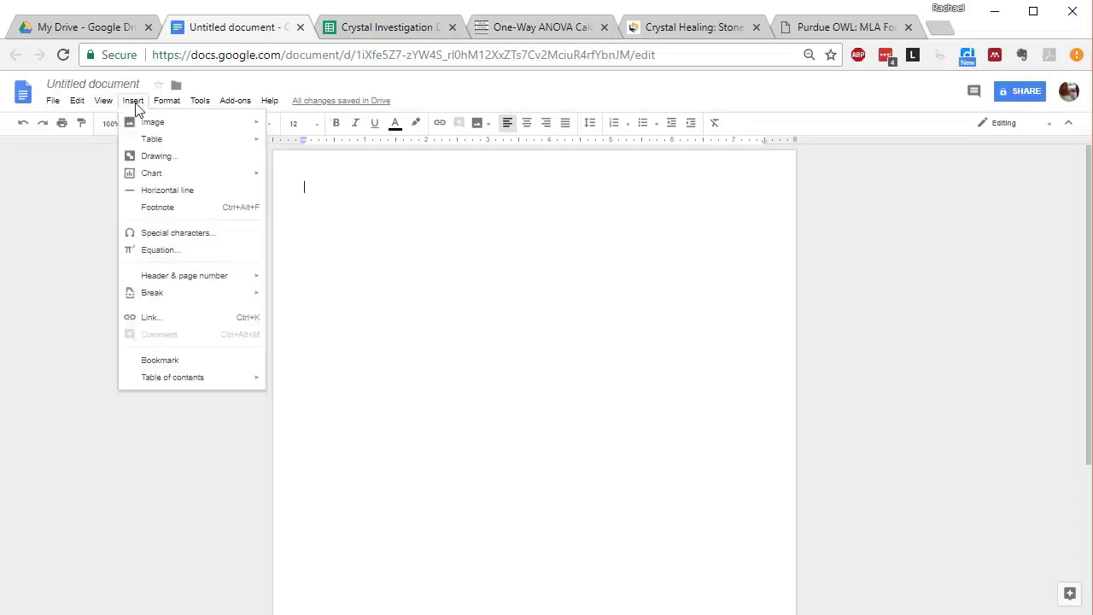
pyautogui.moveTo(174, 285)
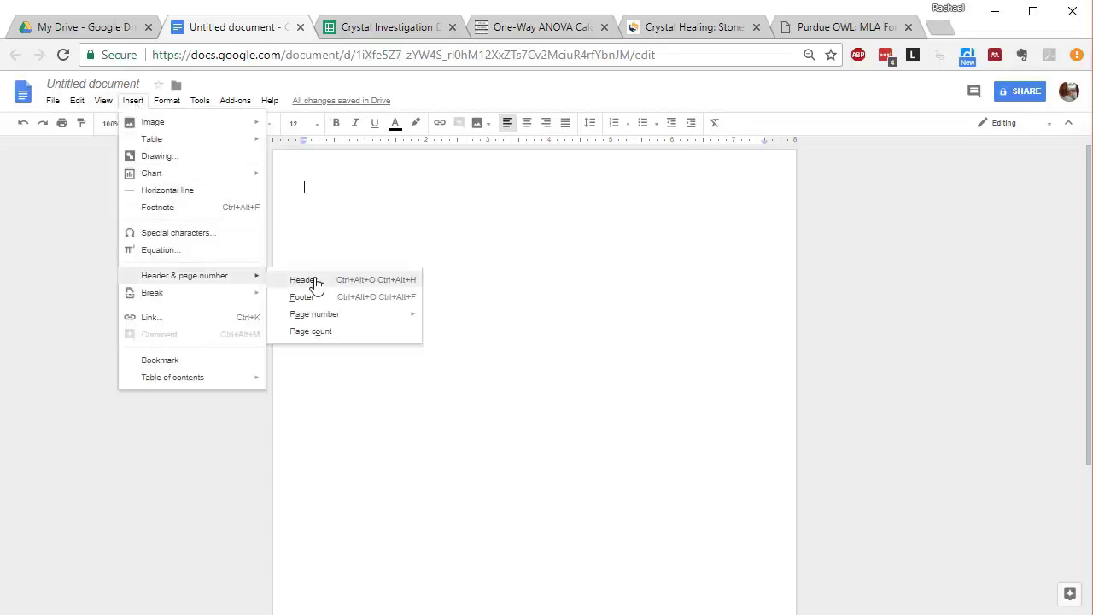
pyautogui.moveTo(129, 103)
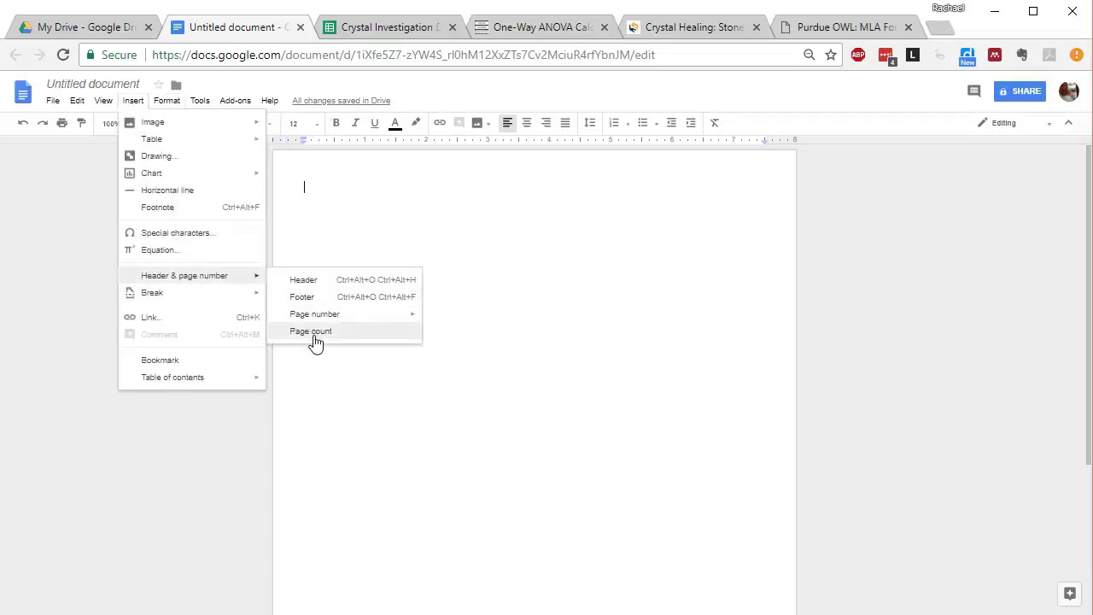
pyautogui.moveTo(361, 320)
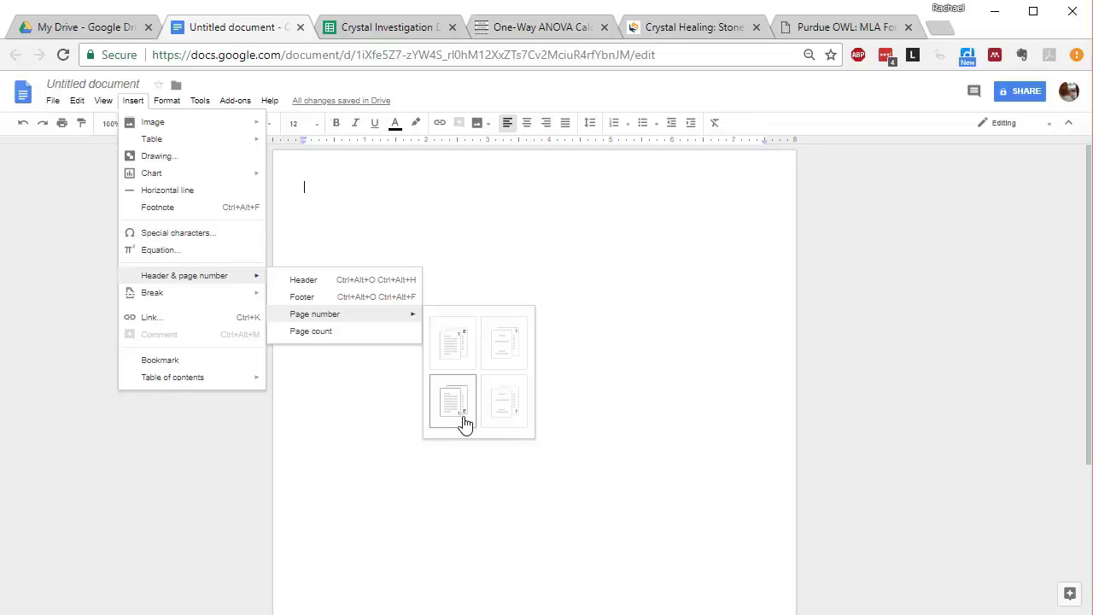
pyautogui.click(467, 421)
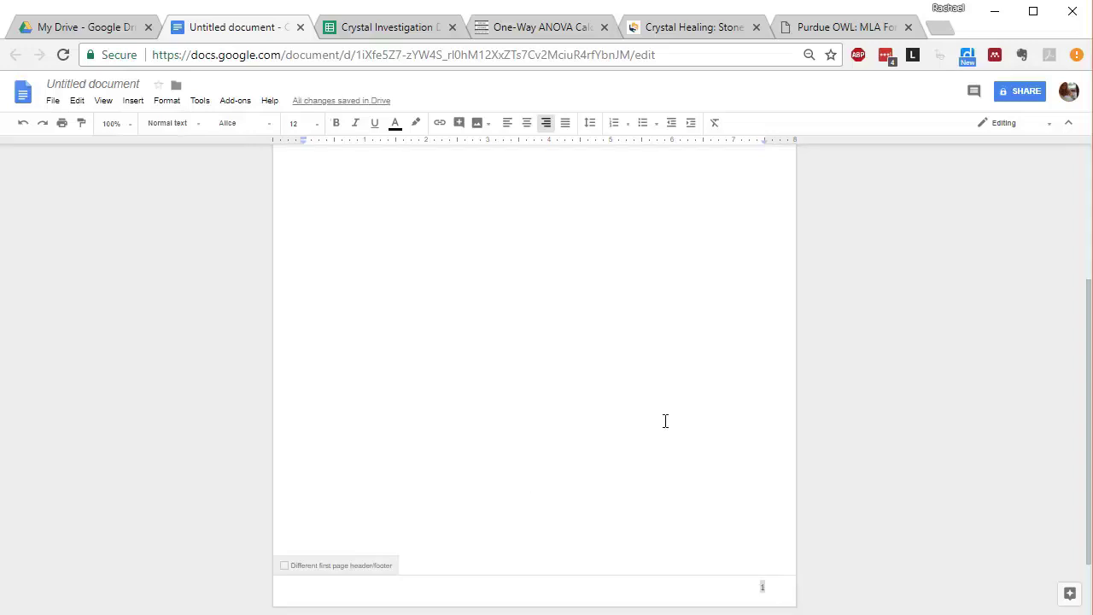
pyautogui.click(663, 498)
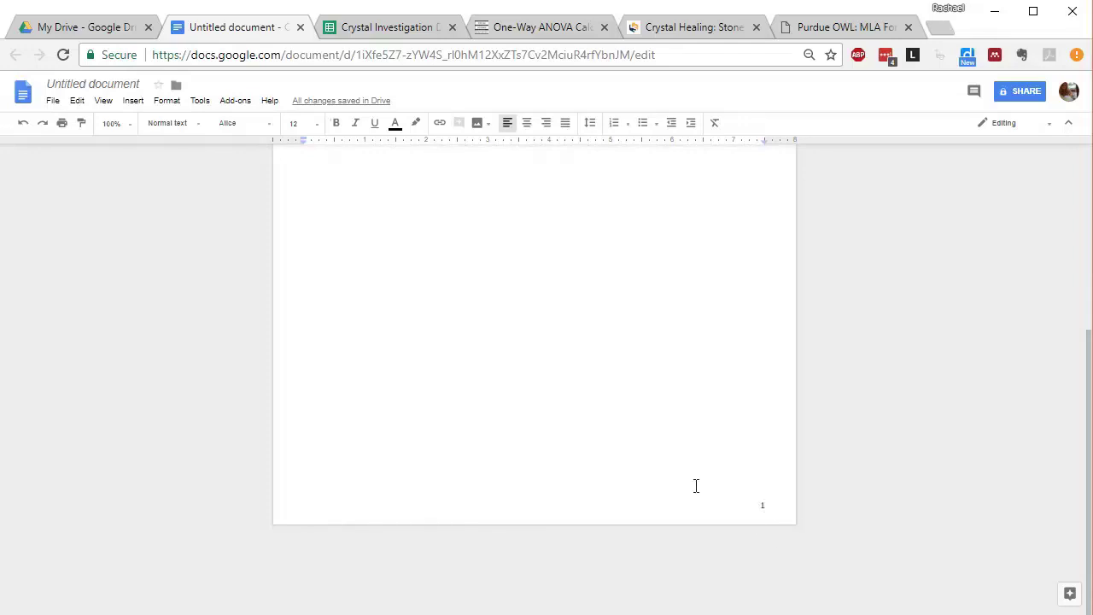
pyautogui.scroll(4, 641, 477)
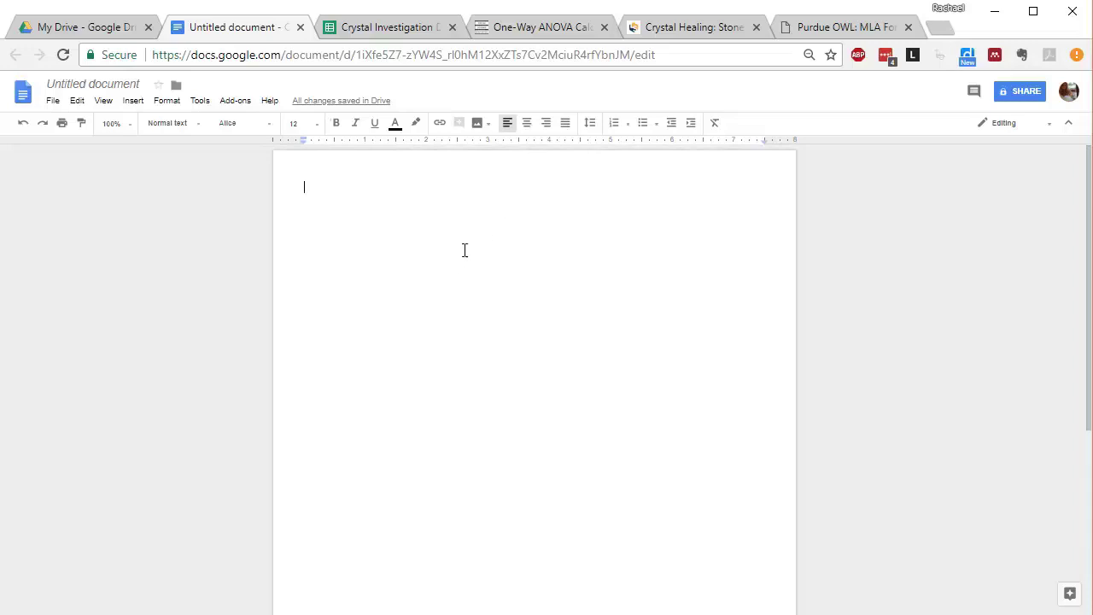
# Step: Paste the centered title, author and 'April 15, 2018' date lines, then add a new line below
pyautogui.click(530, 130)
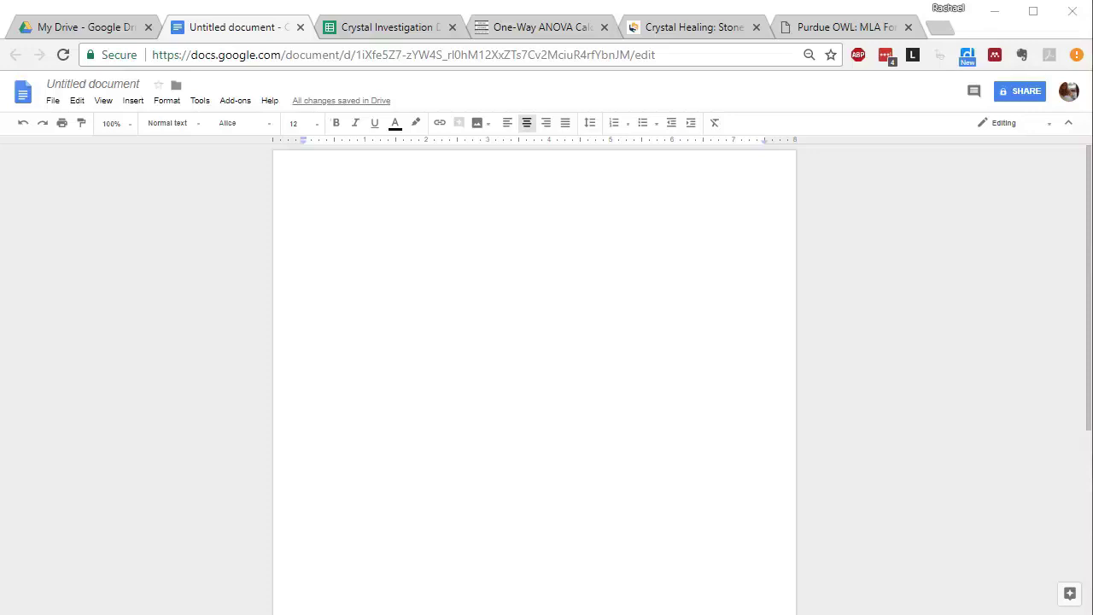
pyautogui.click(503, 225)
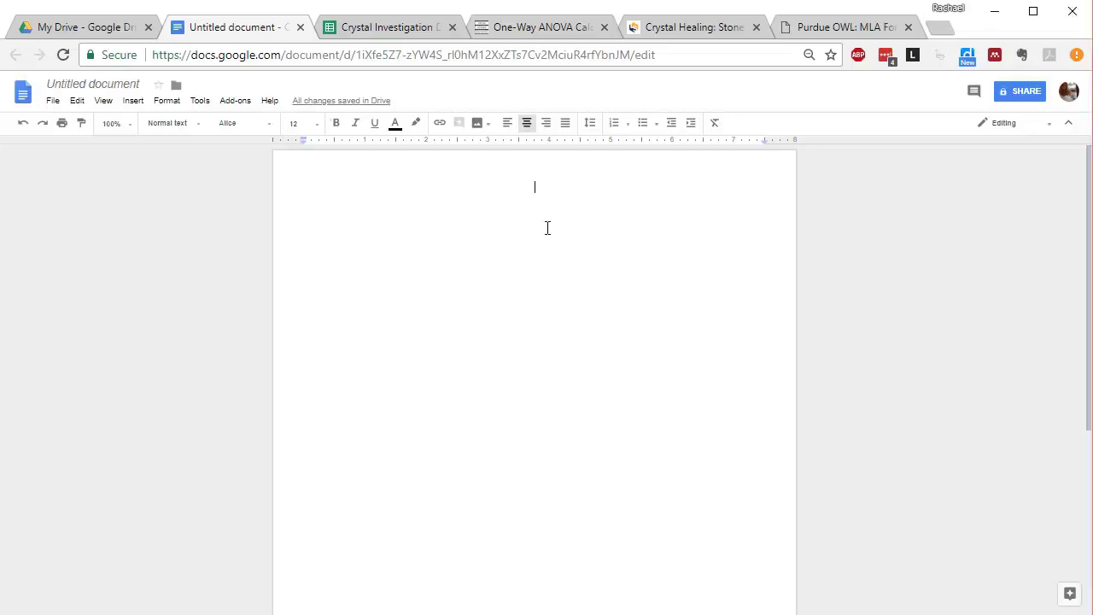
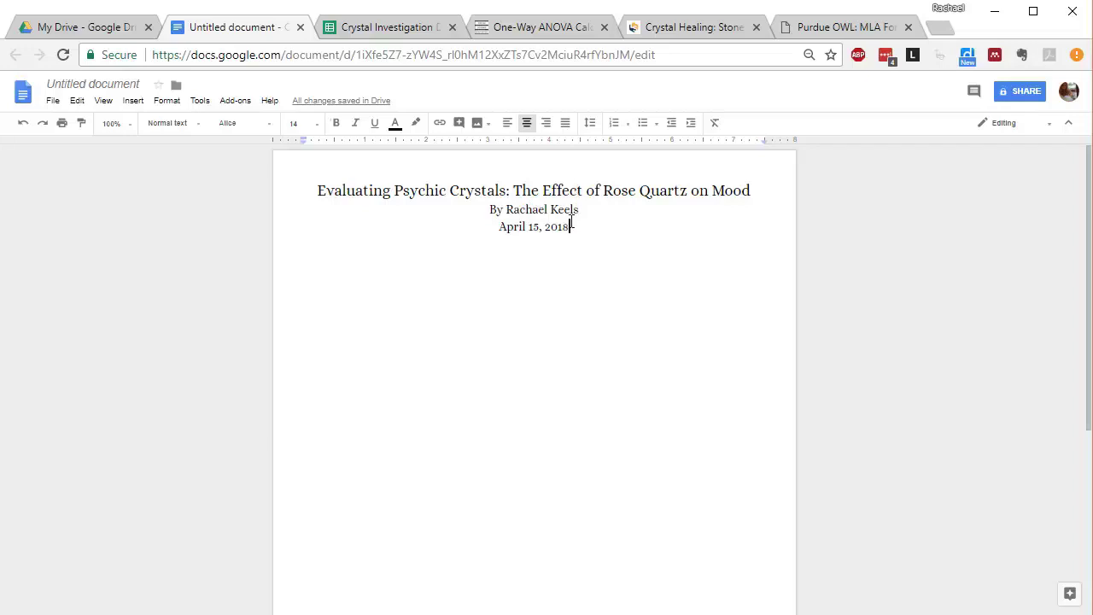
pyautogui.press('Home')
pyautogui.press('Return')
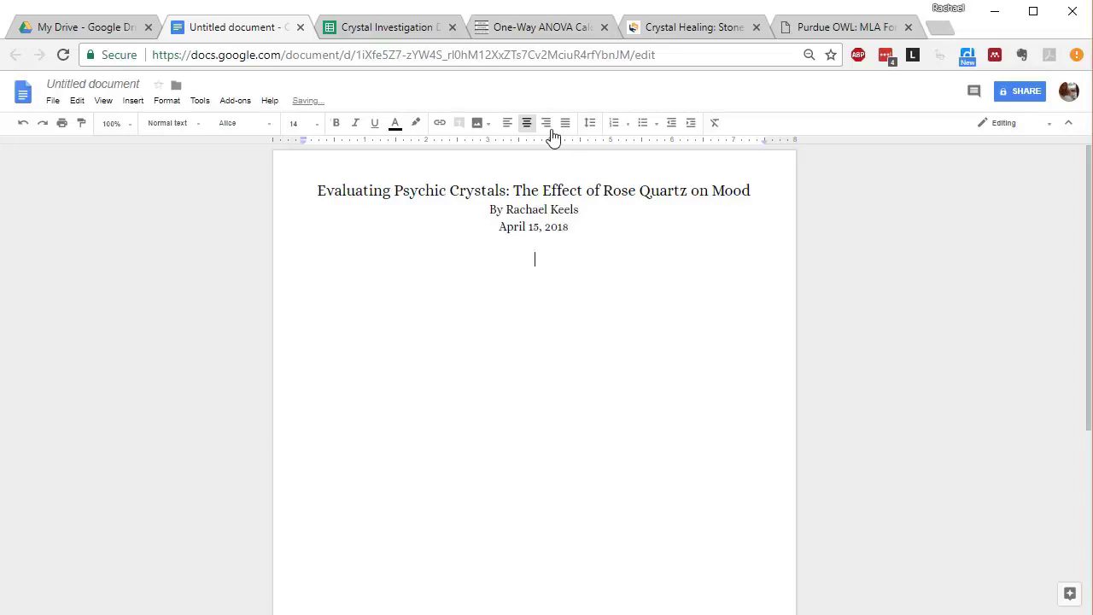
# Step: Left-align the empty line below the date and give it 12 pt, double line spacing
pyautogui.click(509, 128)
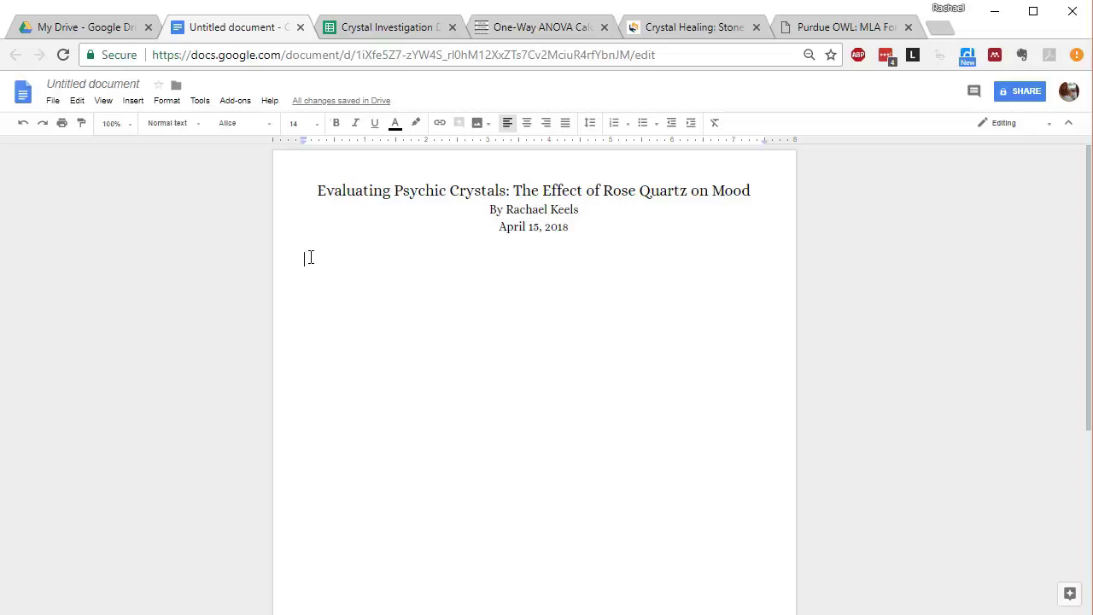
pyautogui.click(295, 123)
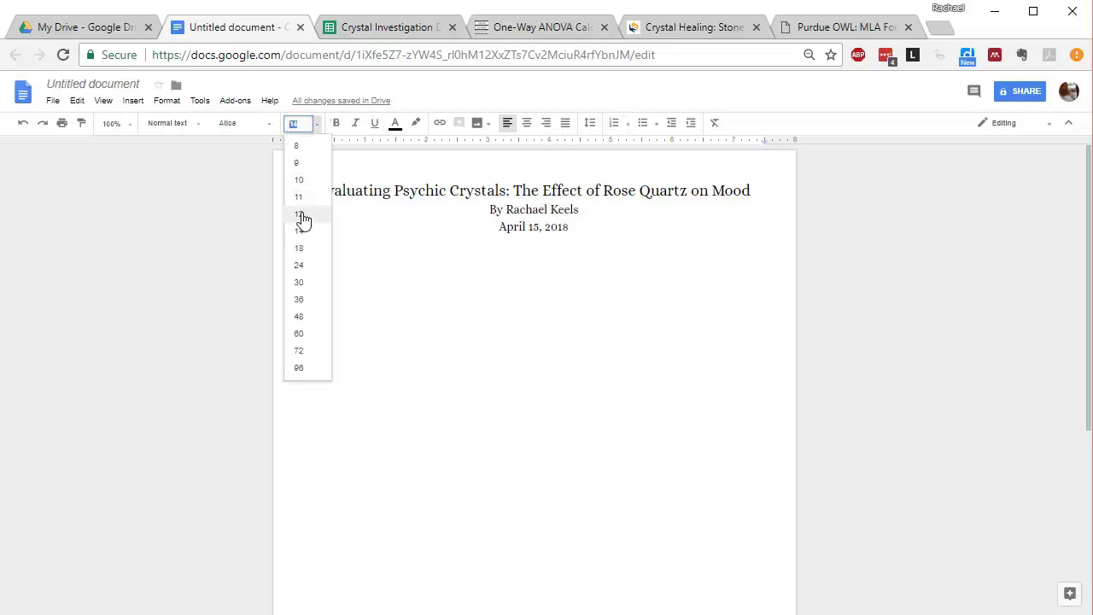
pyautogui.click(299, 215)
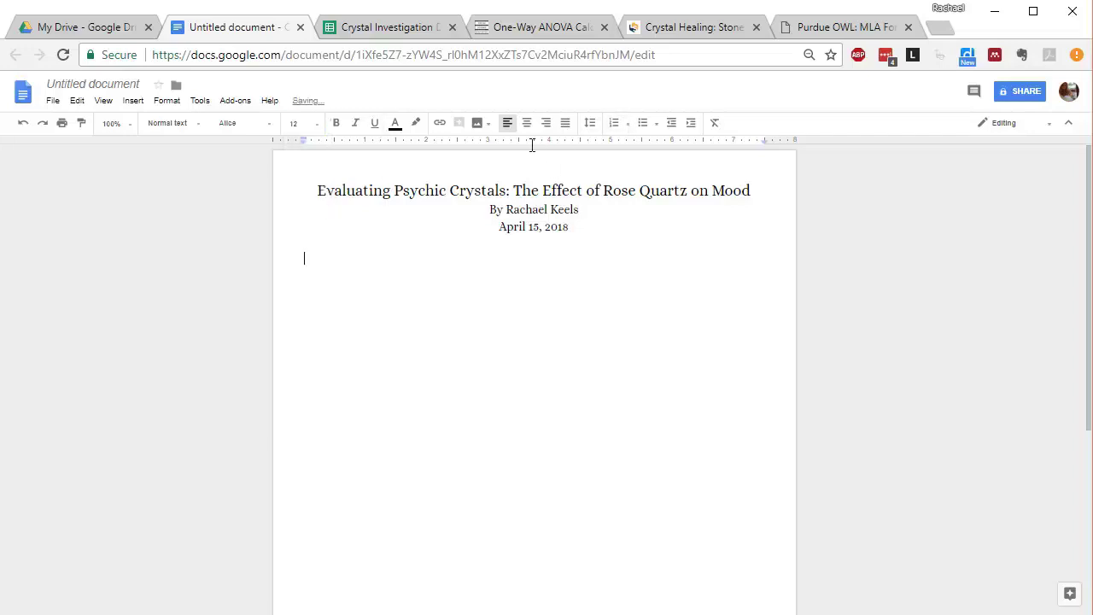
pyautogui.click(597, 126)
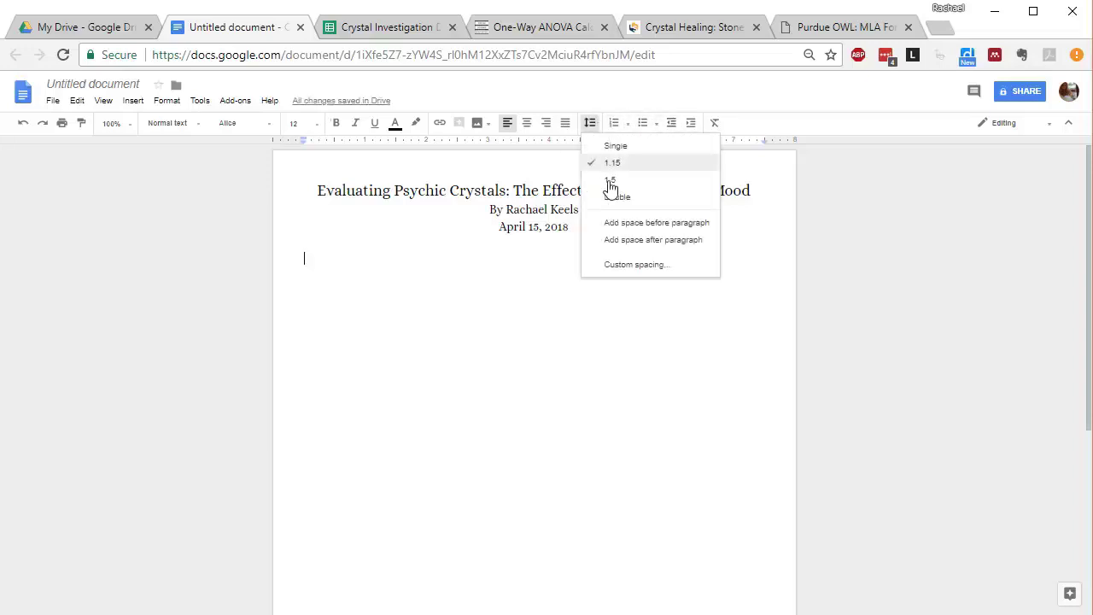
pyautogui.click(616, 197)
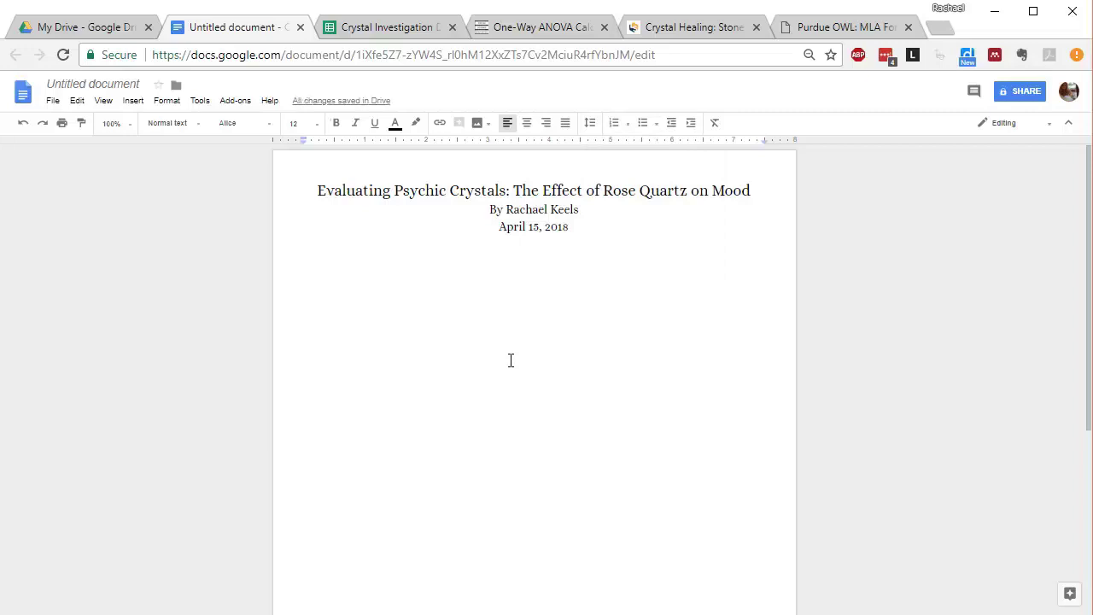
# Step: Type the headings Introduction and Experimental Procedures on separate lines with a blank line between
pyautogui.write('Introduction')
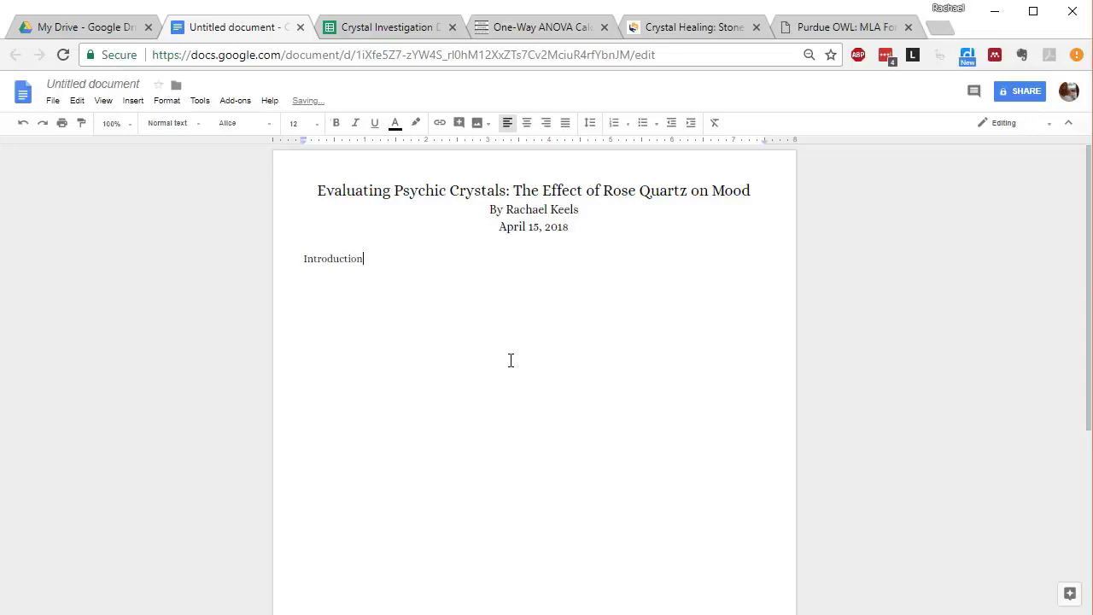
pyautogui.press('Return')
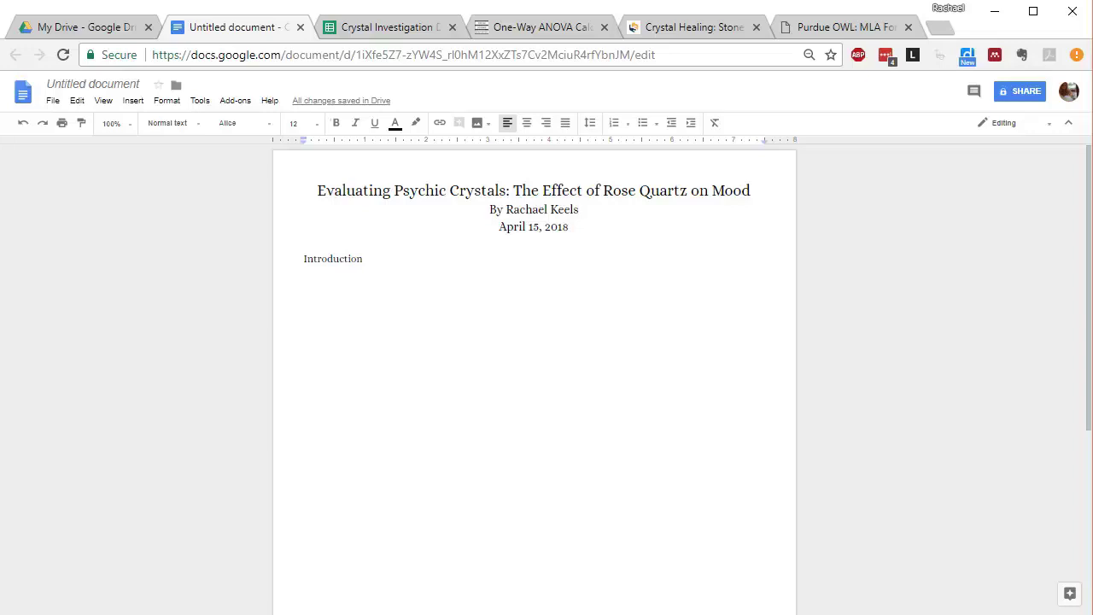
pyautogui.press('Return')
pyautogui.write('Expe')
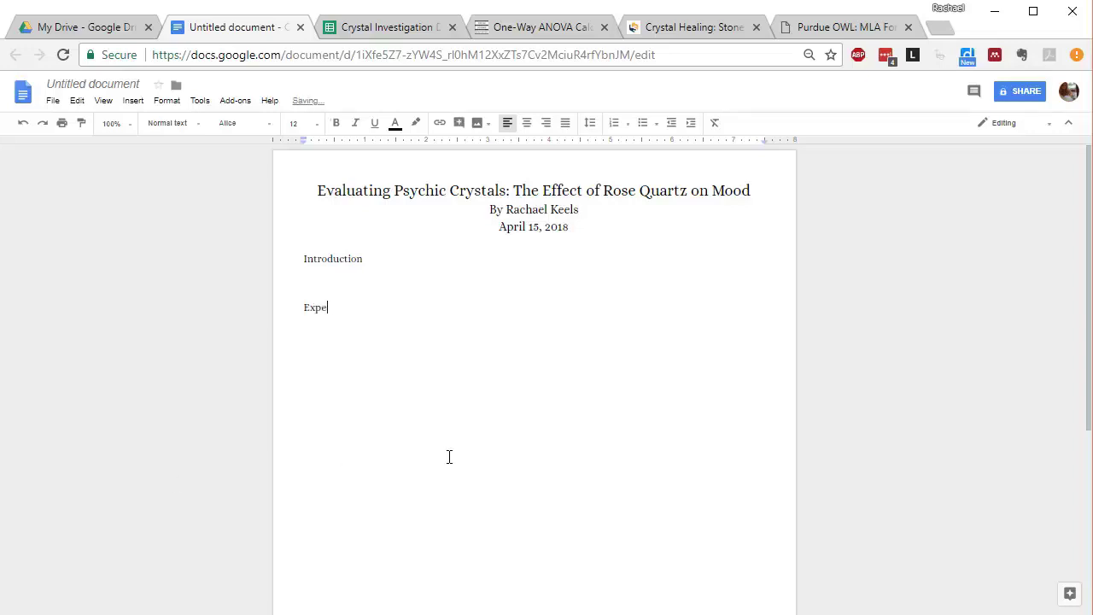
pyautogui.write('rimental Procedures')
pyautogui.press('Return')
# Step: Add the headings Results, Conclusion (correcting a typo) and References on their own lines
pyautogui.press('Return')
pyautogui.write('Results')
pyautogui.press('Return')
pyautogui.press('Return')
pyautogui.write('Concelu')
pyautogui.press('BackSpace')
pyautogui.press('BackSpace')
pyautogui.press('BackSpace')
pyautogui.write('lusion')
pyautogui.press('Return')
pyautogui.press('Return')
pyautogui.write('Refer')
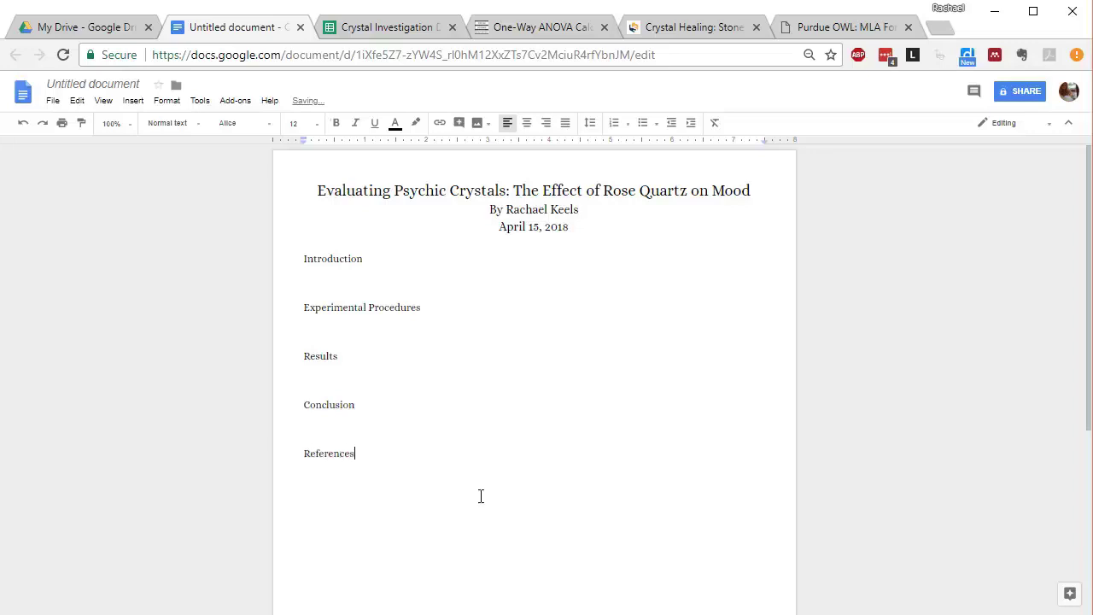
# Step: Underline Introduction, Experimental Procedures, Results, Conclusion and References one by one, then deselect
pyautogui.doubleClick(324, 258)
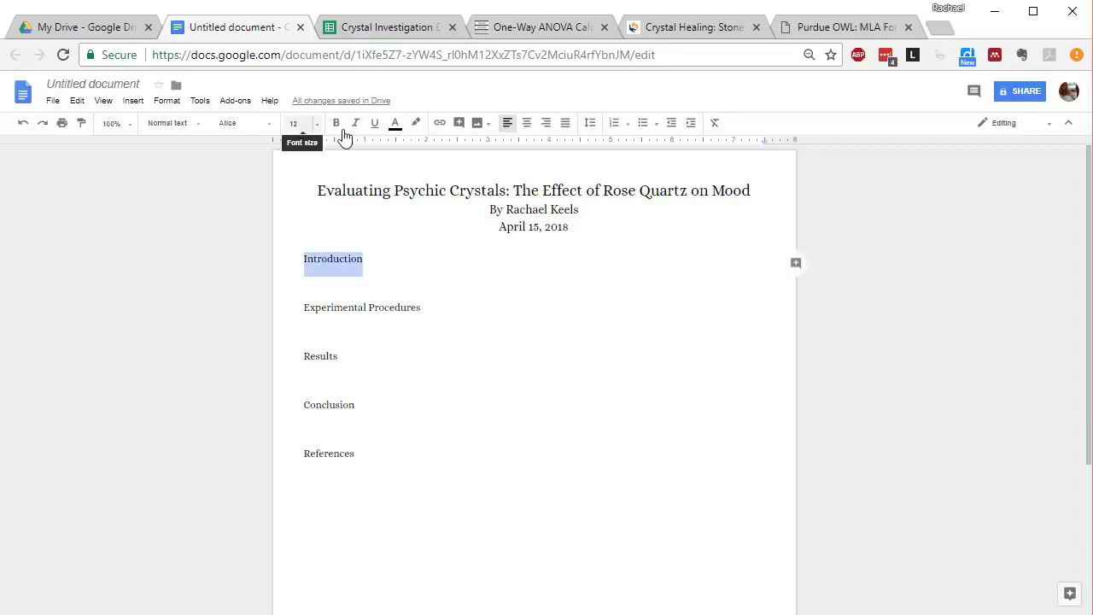
pyautogui.click(374, 132)
pyautogui.tripleClick(356, 305)
pyautogui.click(375, 126)
pyautogui.tripleClick(334, 364)
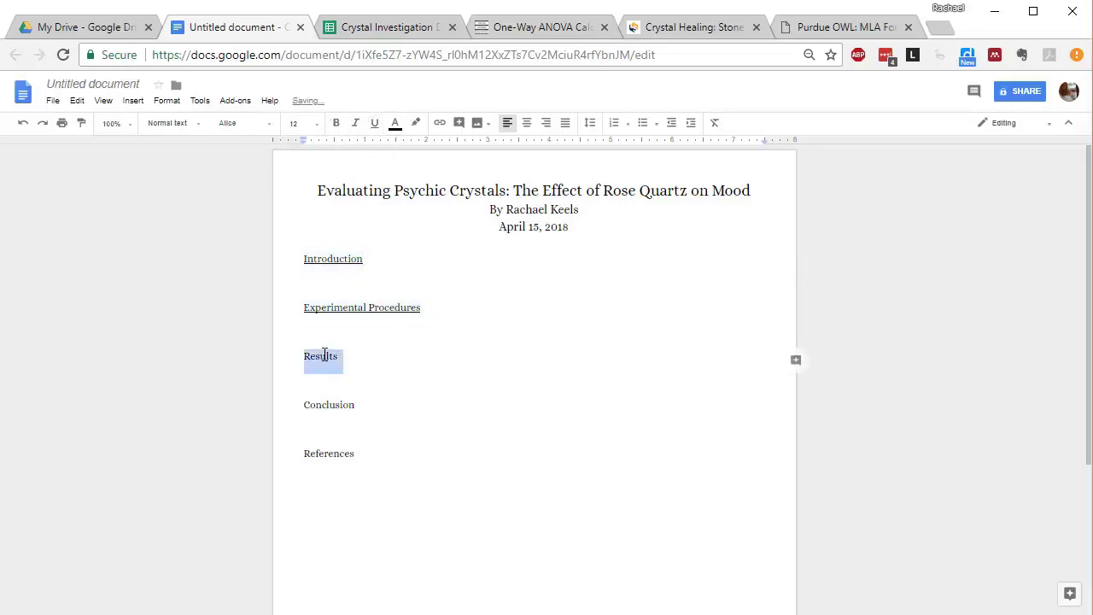
pyautogui.click(381, 128)
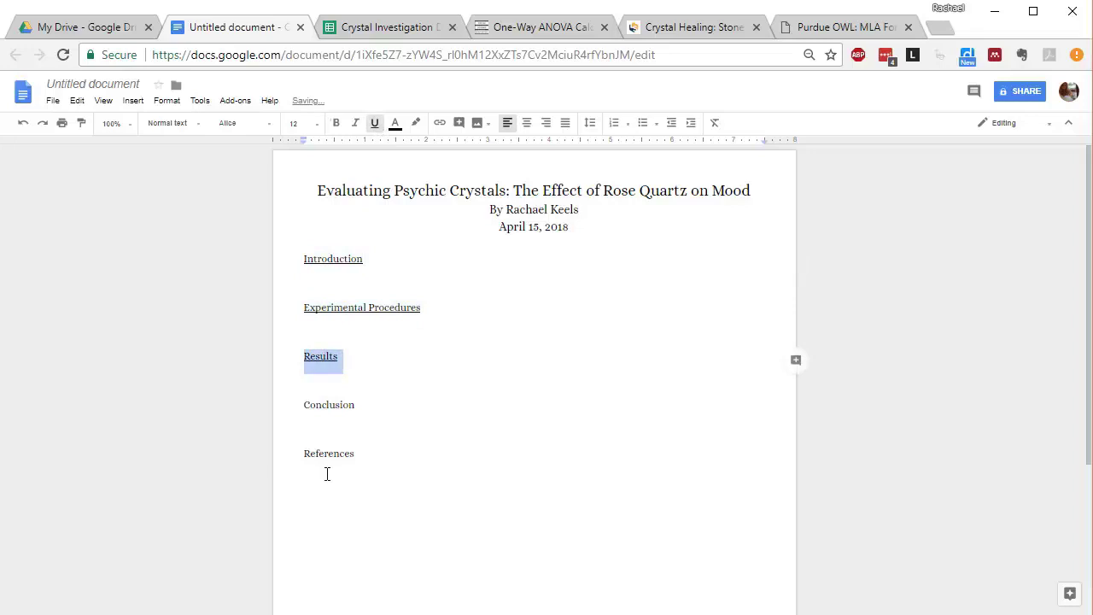
pyautogui.tripleClick(329, 404)
pyautogui.click(374, 124)
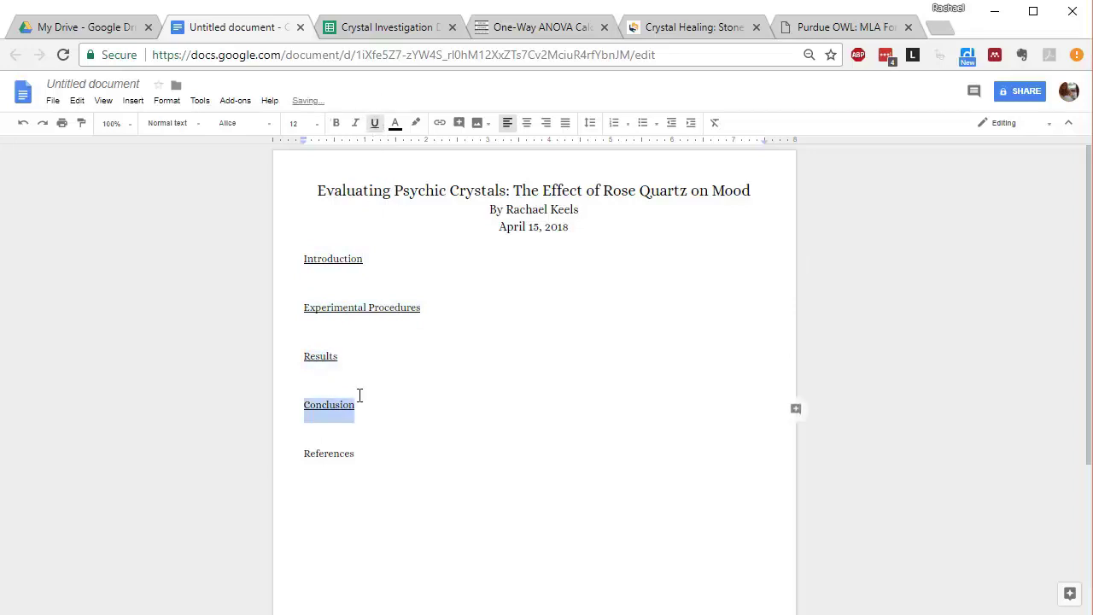
pyautogui.tripleClick(340, 453)
pyautogui.click(374, 124)
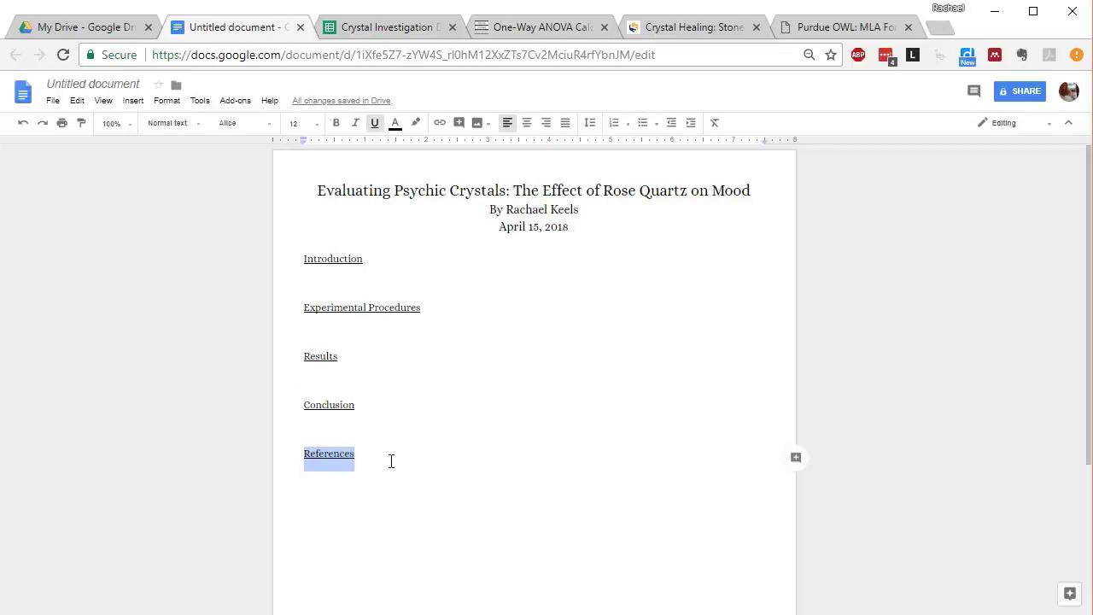
pyautogui.click(357, 287)
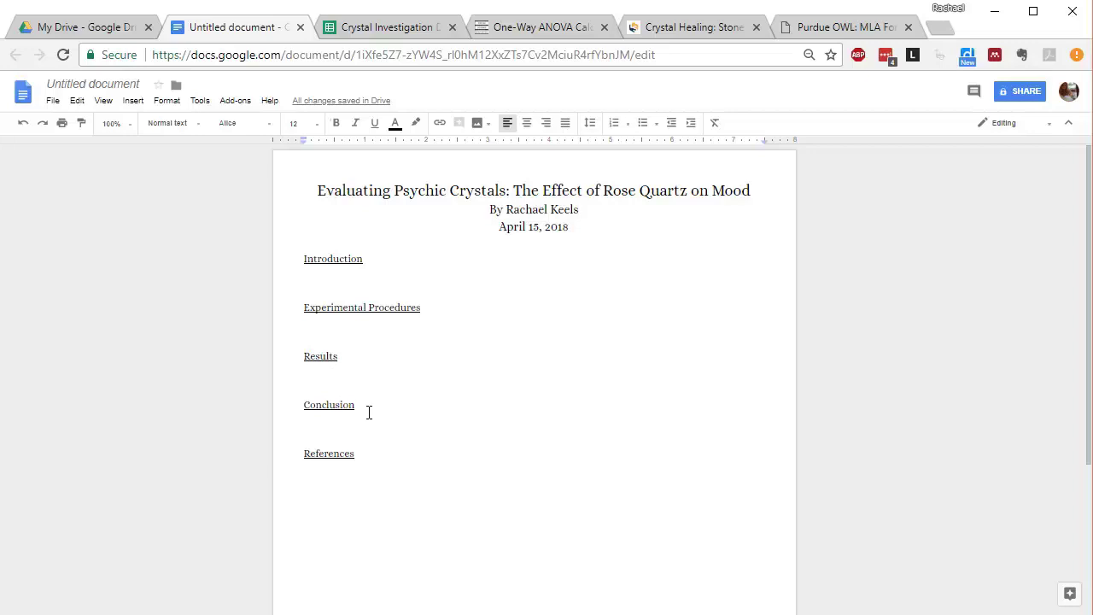
pyautogui.click(416, 528)
pyautogui.scroll(-2, 381, 410)
pyautogui.scroll(2, 385, 407)
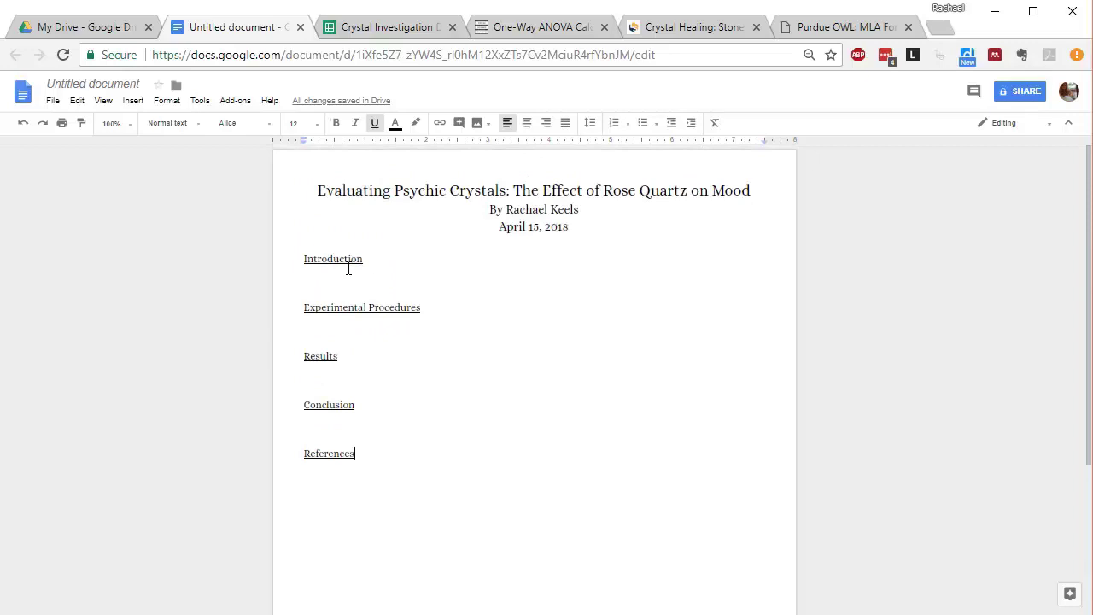